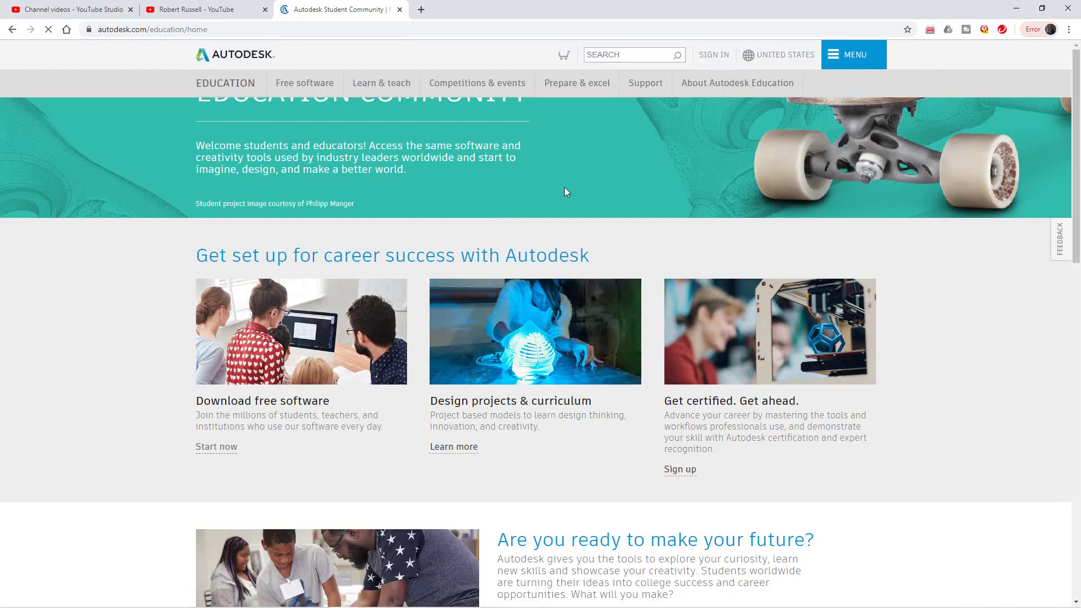
Step: Scroll through the home page's career-success and education sections, then back up to the 'Download free software' card
{"action": "scroll", "coordinate": [619, 175], "scroll_direction": "up", "scroll_amount": 1}
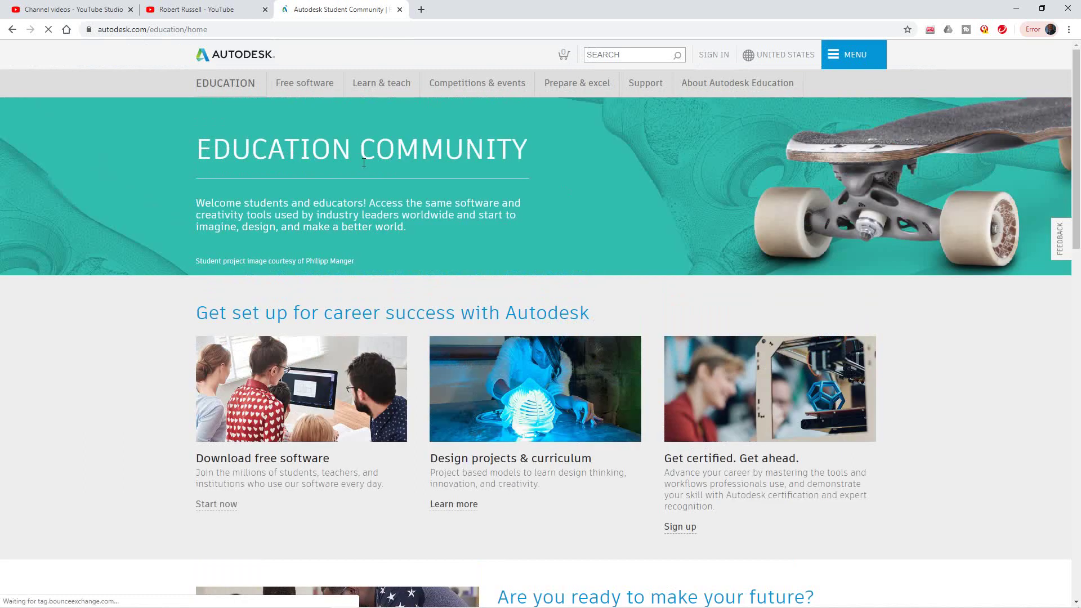
{"action": "scroll", "coordinate": [445, 250], "scroll_direction": "down", "scroll_amount": 2}
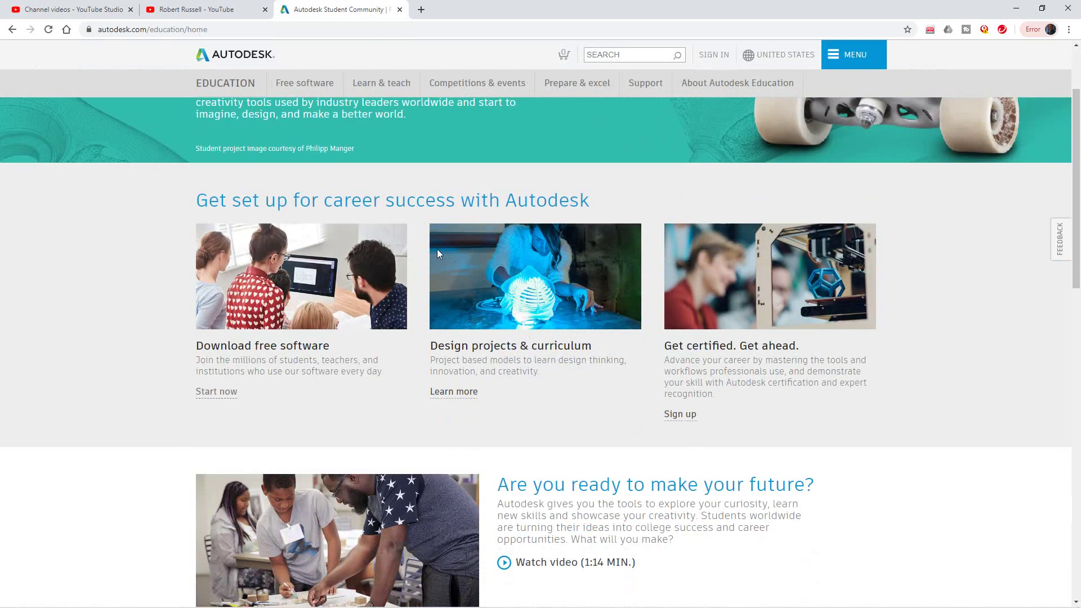
{"action": "scroll", "coordinate": [496, 256], "scroll_direction": "down", "scroll_amount": 3}
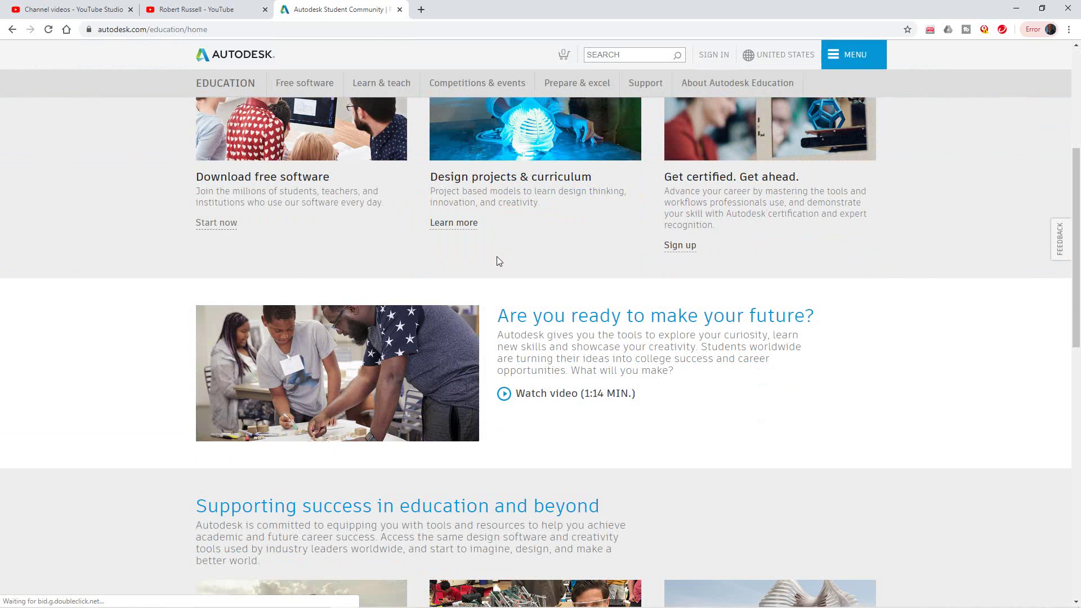
{"action": "scroll", "coordinate": [498, 259], "scroll_direction": "down", "scroll_amount": 5}
{"action": "scroll", "coordinate": [497, 259], "scroll_direction": "up", "scroll_amount": 1}
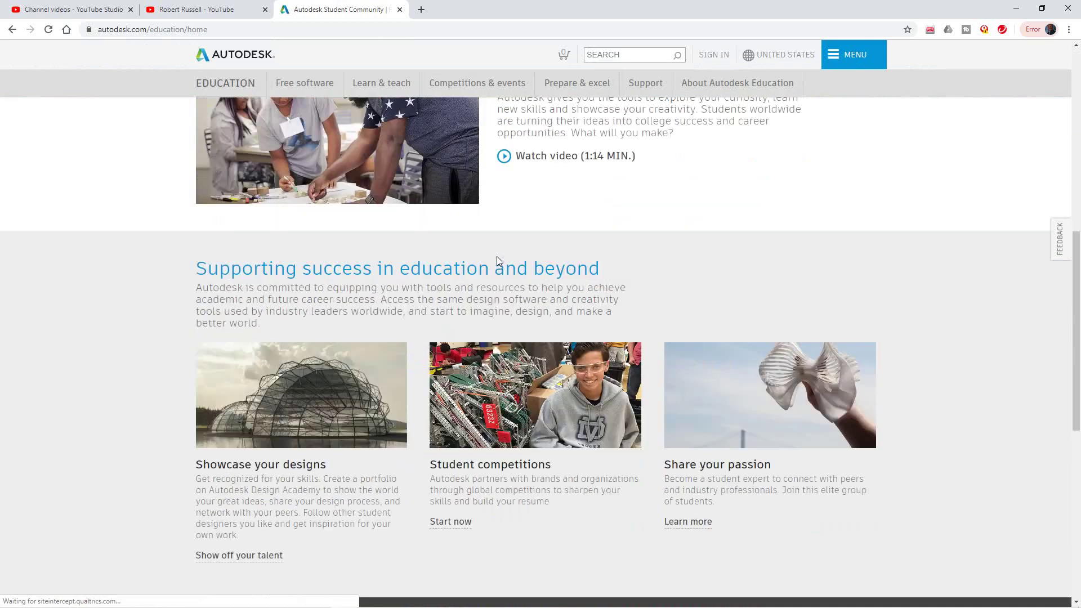
{"action": "scroll", "coordinate": [496, 255], "scroll_direction": "up", "scroll_amount": 9}
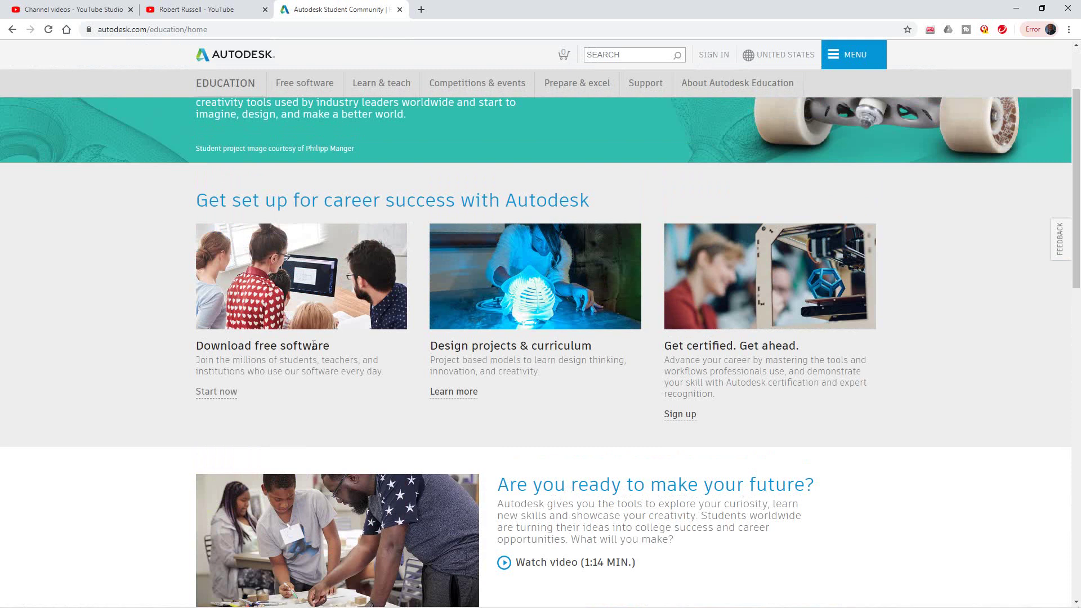
Step: Go to Download free software via 'Start now' and review the Inventor, Revit, AutoCAD, 3ds Max and Maya grid
{"action": "left_click", "coordinate": [223, 396]}
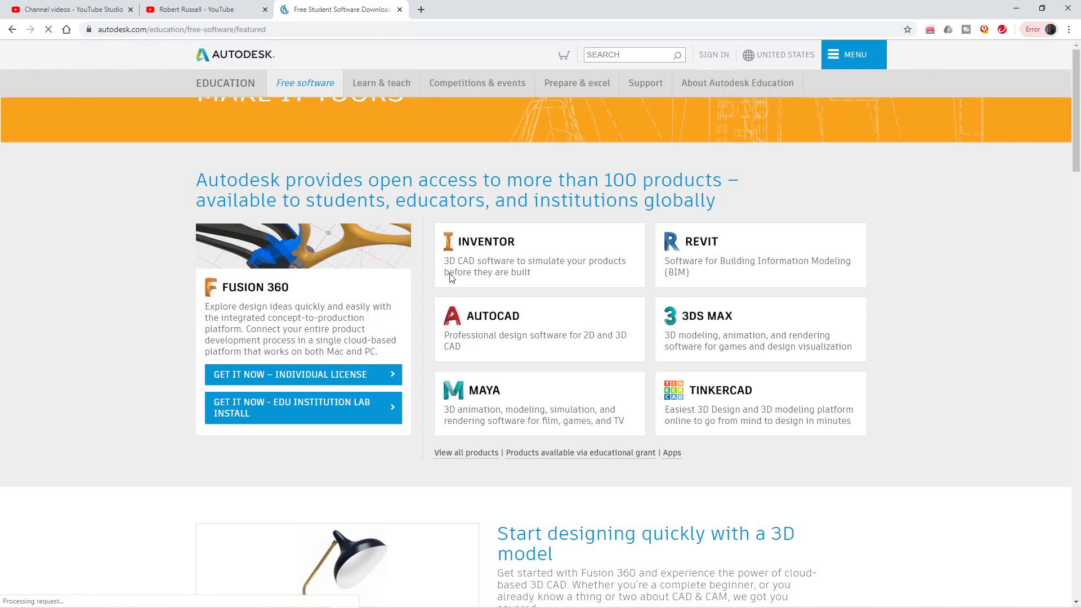
{"action": "scroll", "coordinate": [393, 278], "scroll_direction": "up", "scroll_amount": 1}
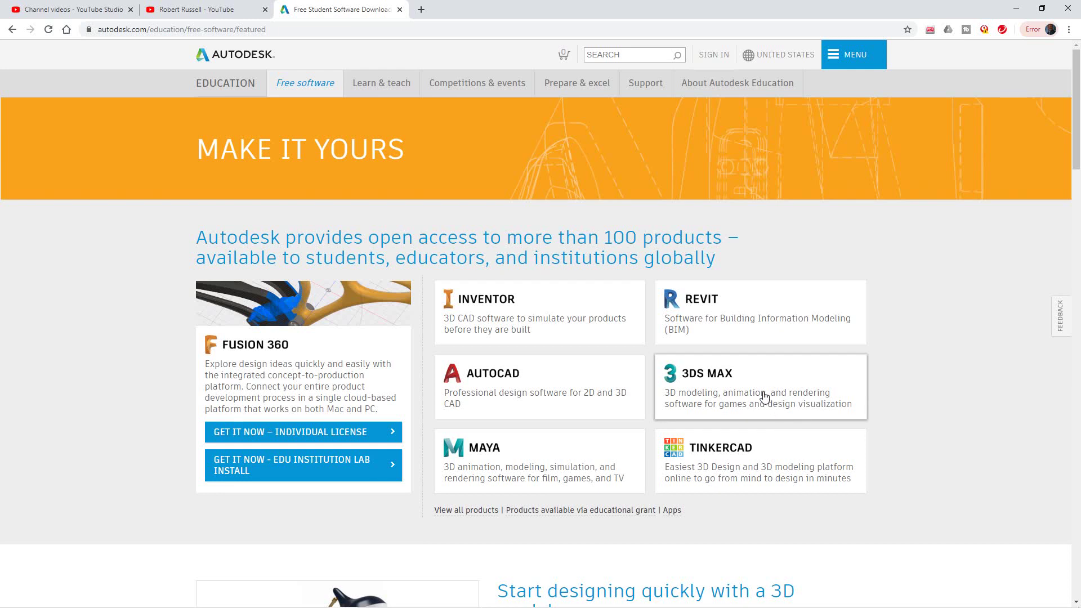
{"action": "scroll", "coordinate": [763, 397], "scroll_direction": "down", "scroll_amount": 2}
{"action": "scroll", "coordinate": [726, 366], "scroll_direction": "up", "scroll_amount": 1}
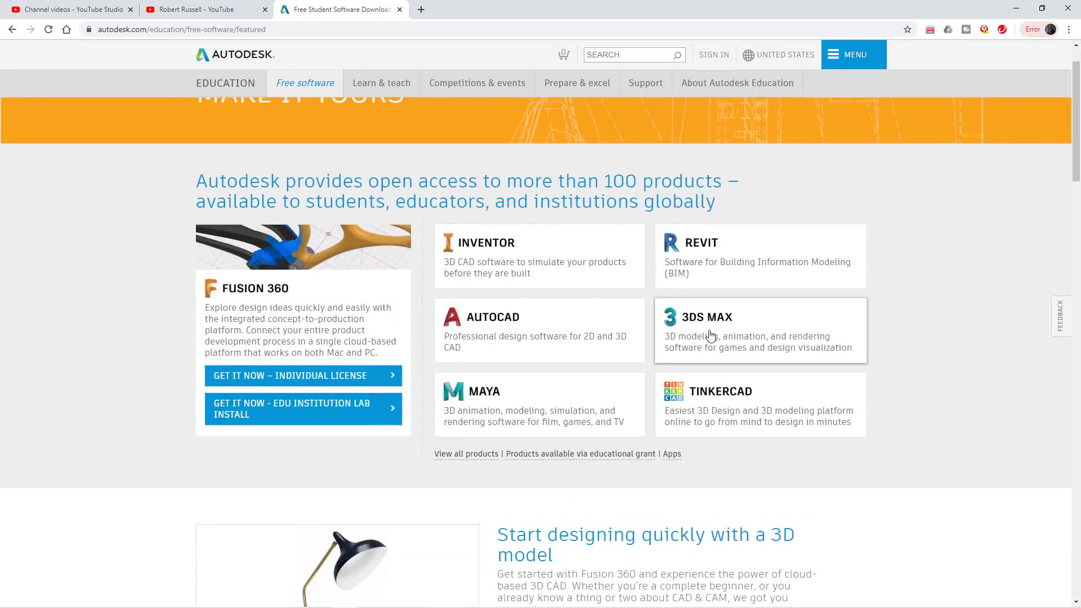
Step: Open the 3ds Max card and review its Sign In, Create Account, version and operating system options
{"action": "left_click", "coordinate": [710, 334]}
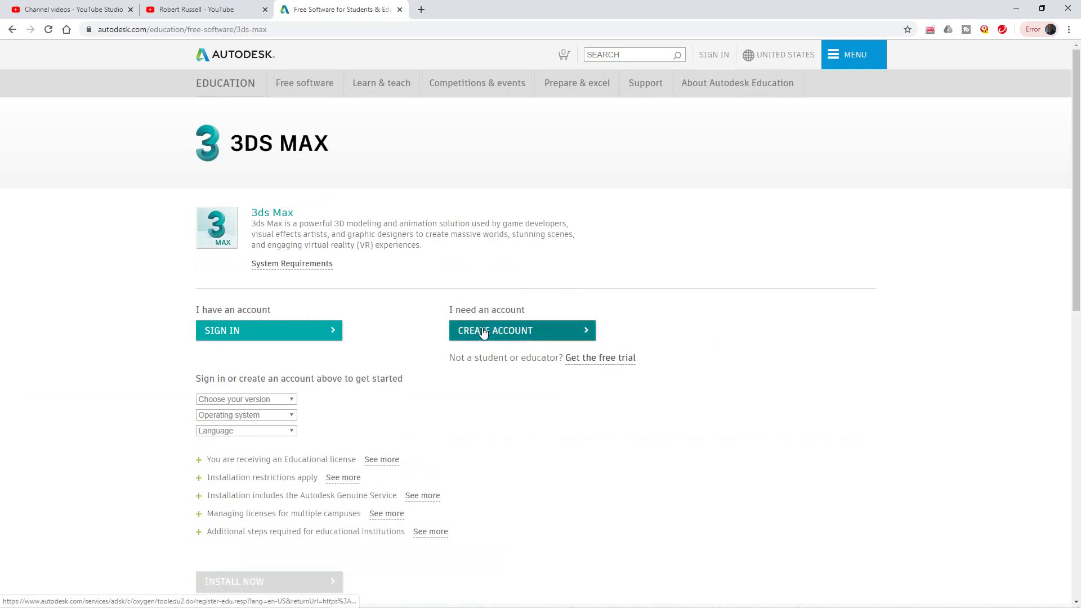
{"action": "scroll", "coordinate": [483, 332], "scroll_direction": "down", "scroll_amount": 2}
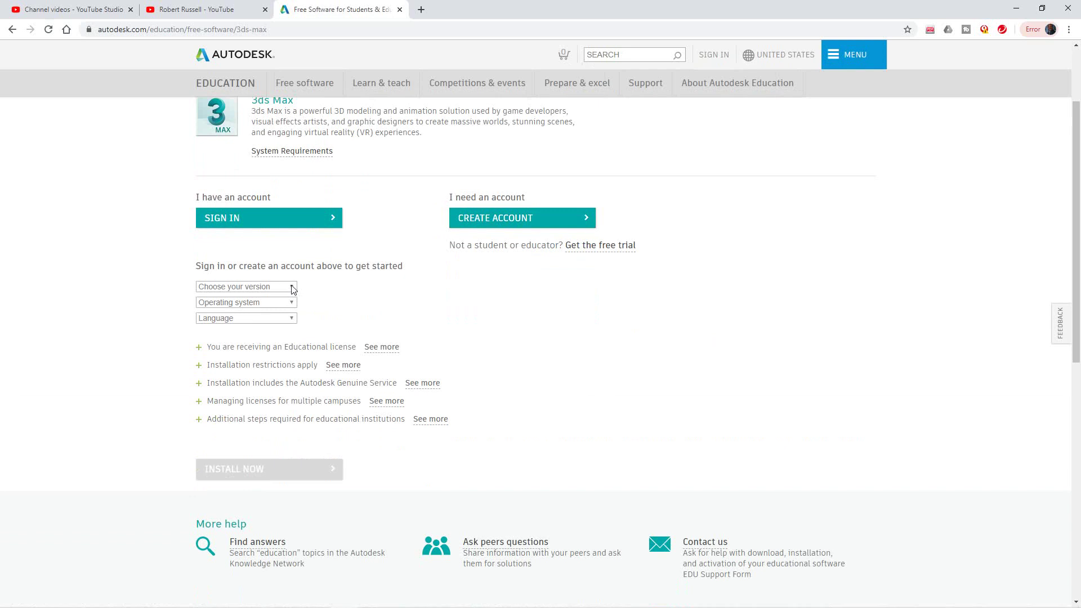
{"action": "scroll", "coordinate": [294, 289], "scroll_direction": "down", "scroll_amount": 2}
{"action": "scroll", "coordinate": [249, 285], "scroll_direction": "up", "scroll_amount": 3}
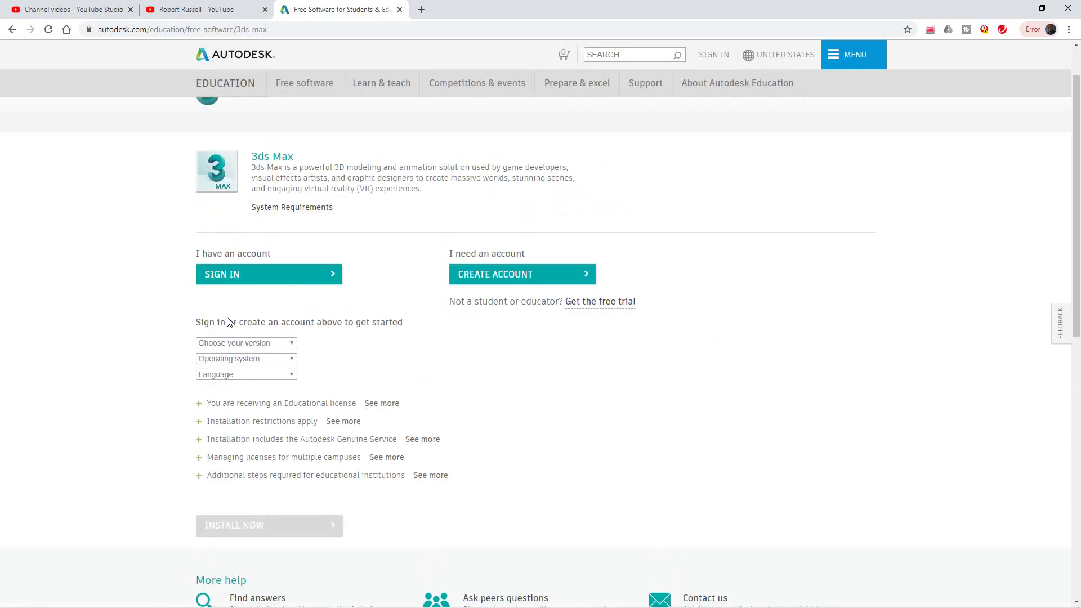
{"action": "scroll", "coordinate": [338, 360], "scroll_direction": "up", "scroll_amount": 1}
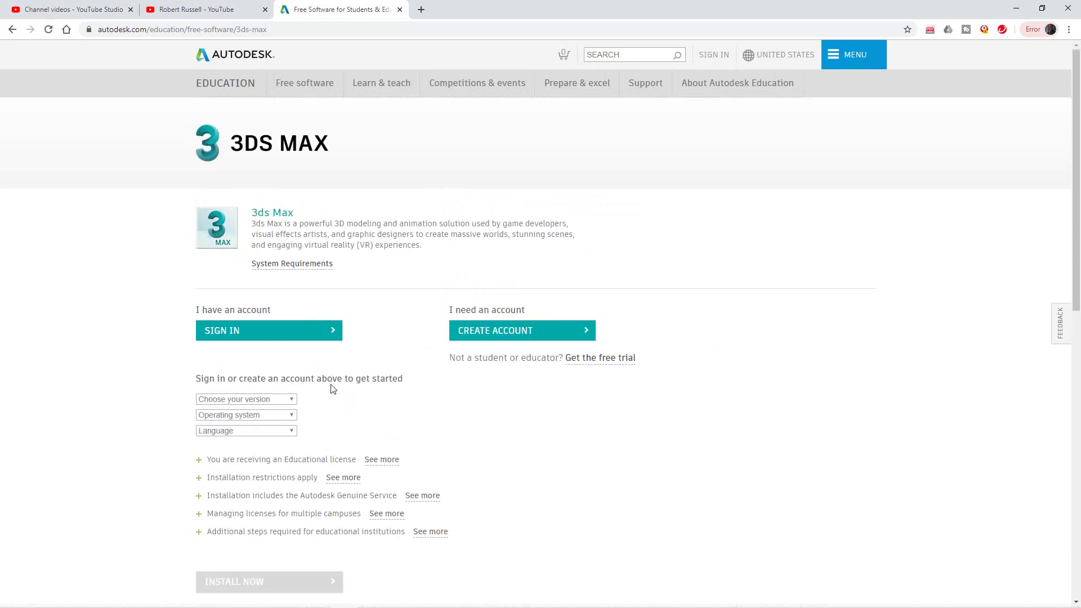
{"action": "scroll", "coordinate": [326, 372], "scroll_direction": "down", "scroll_amount": 2}
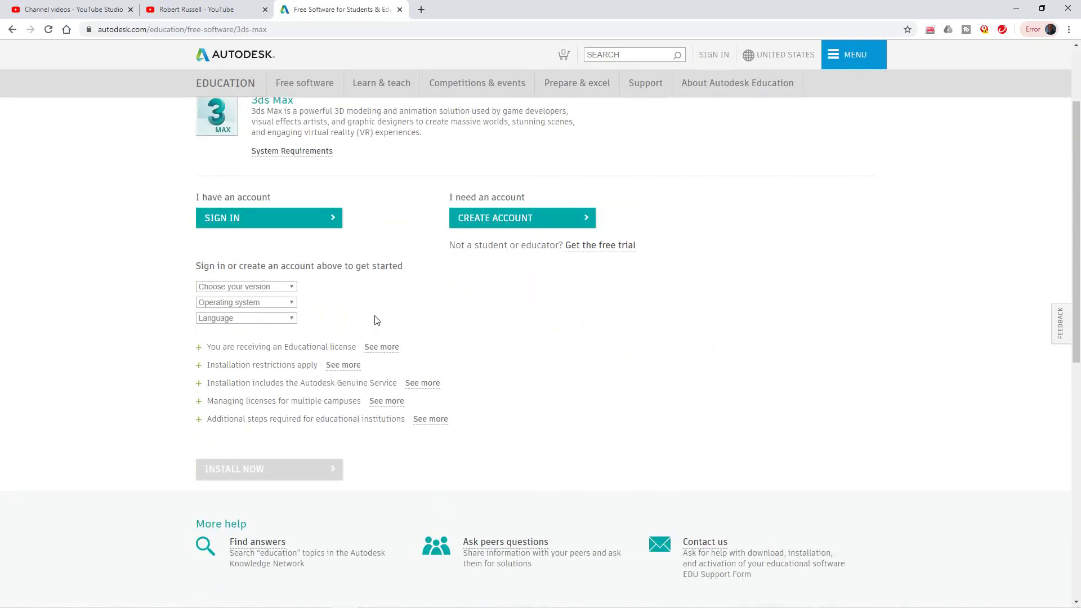
{"action": "scroll", "coordinate": [378, 322], "scroll_direction": "up", "scroll_amount": 2}
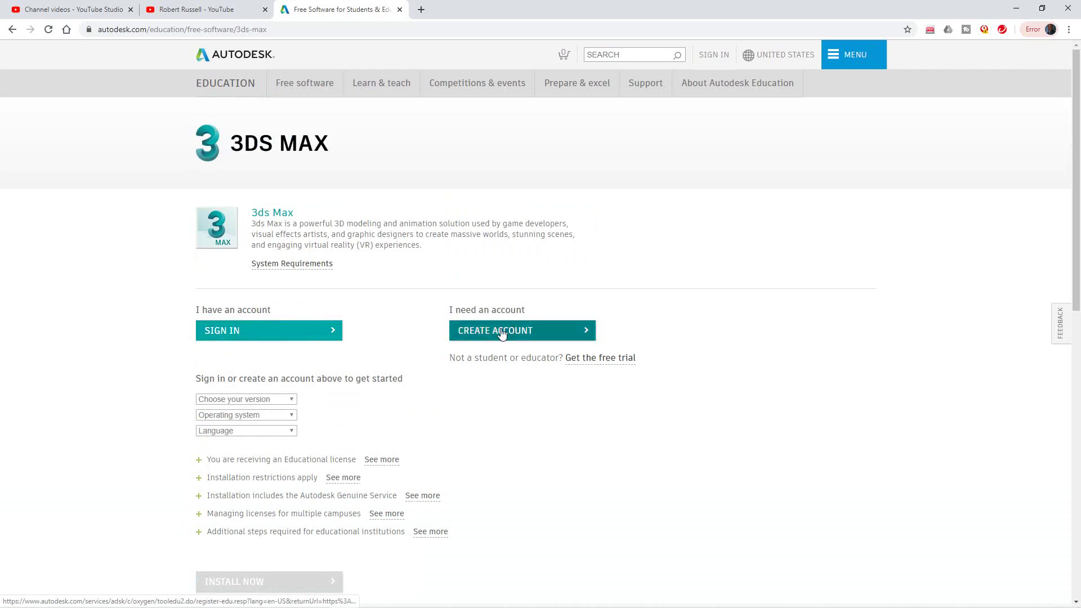
Step: View the 3ds Max one-month free trial page, then go back to the free software list
{"action": "left_click", "coordinate": [594, 363]}
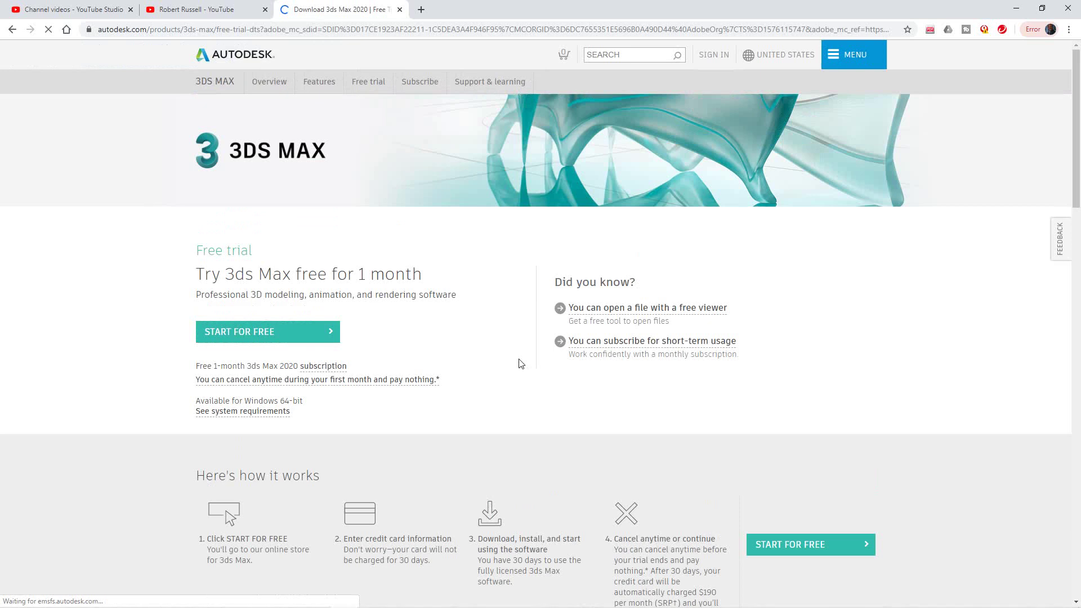
{"action": "left_click", "coordinate": [12, 29]}
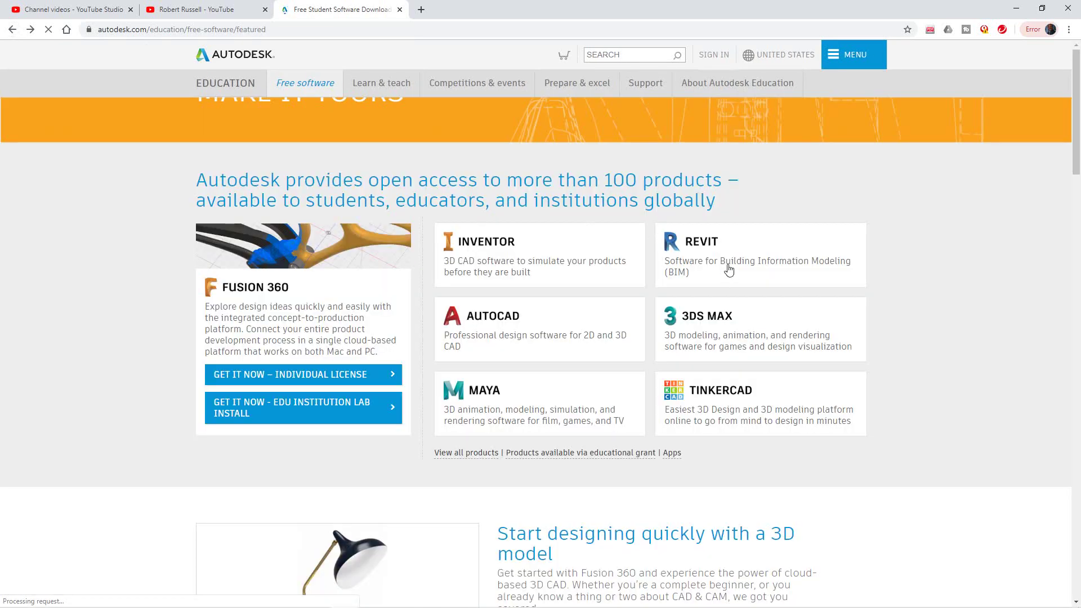
{"action": "left_click", "coordinate": [722, 258]}
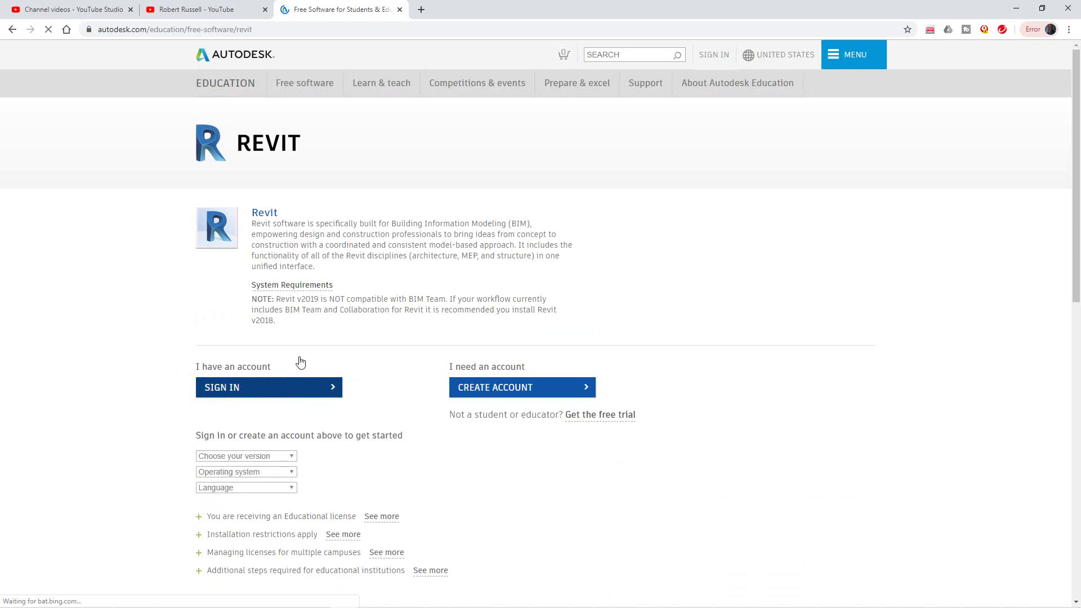
{"action": "scroll", "coordinate": [322, 409], "scroll_direction": "down", "scroll_amount": 2}
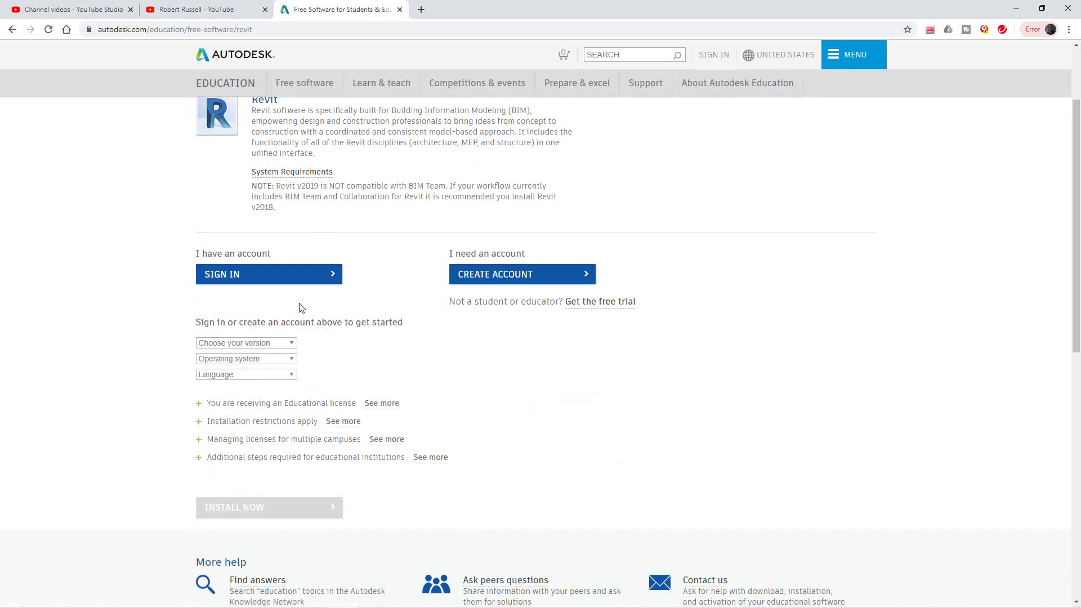
{"action": "scroll", "coordinate": [304, 324], "scroll_direction": "down", "scroll_amount": 3}
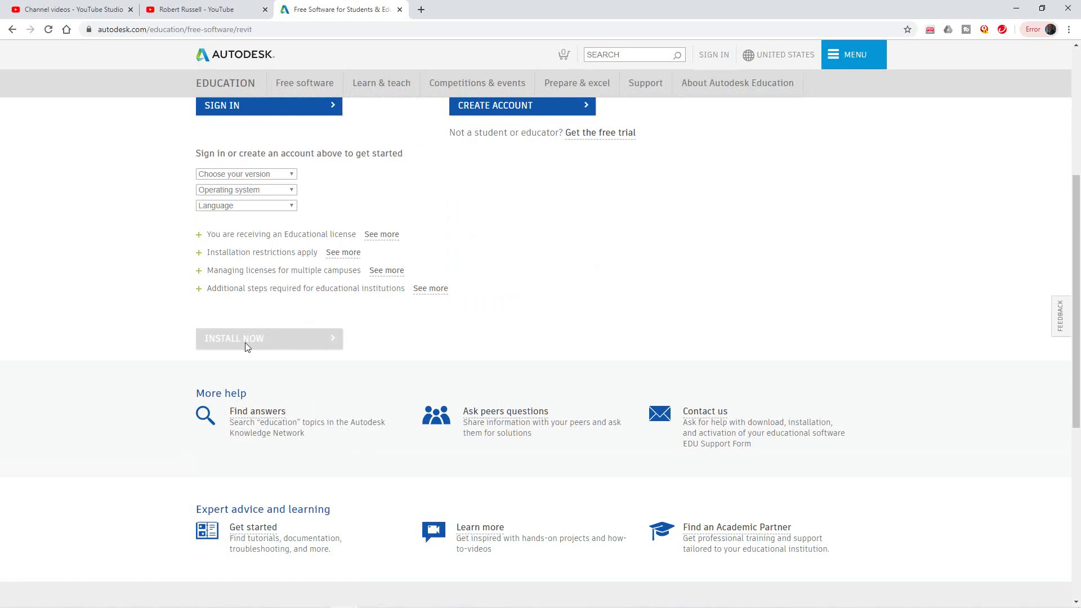
{"action": "scroll", "coordinate": [337, 332], "scroll_direction": "down", "scroll_amount": 5}
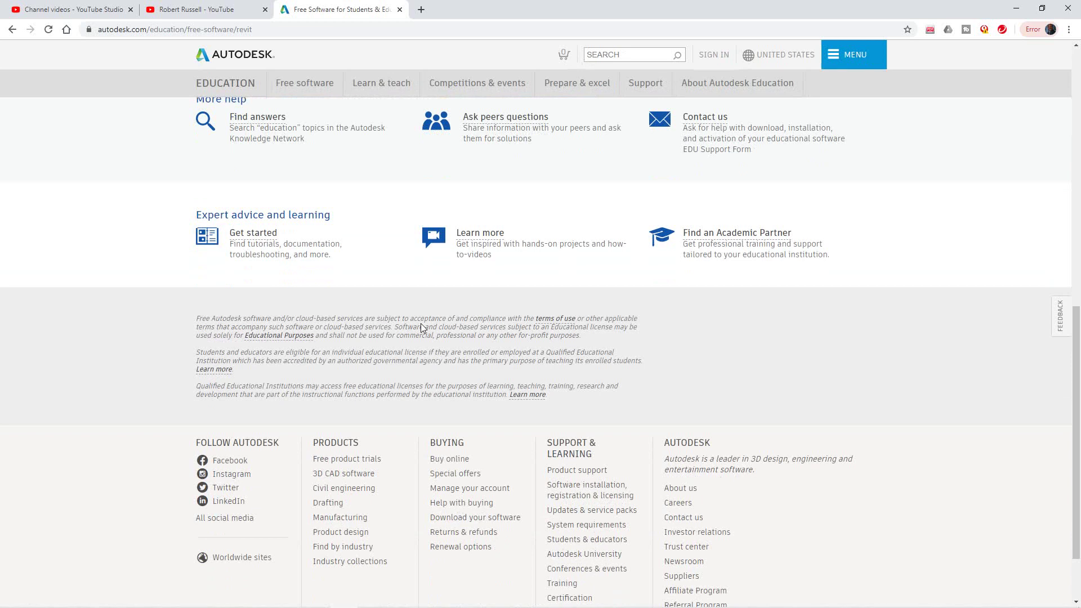
{"action": "scroll", "coordinate": [420, 323], "scroll_direction": "up", "scroll_amount": 11}
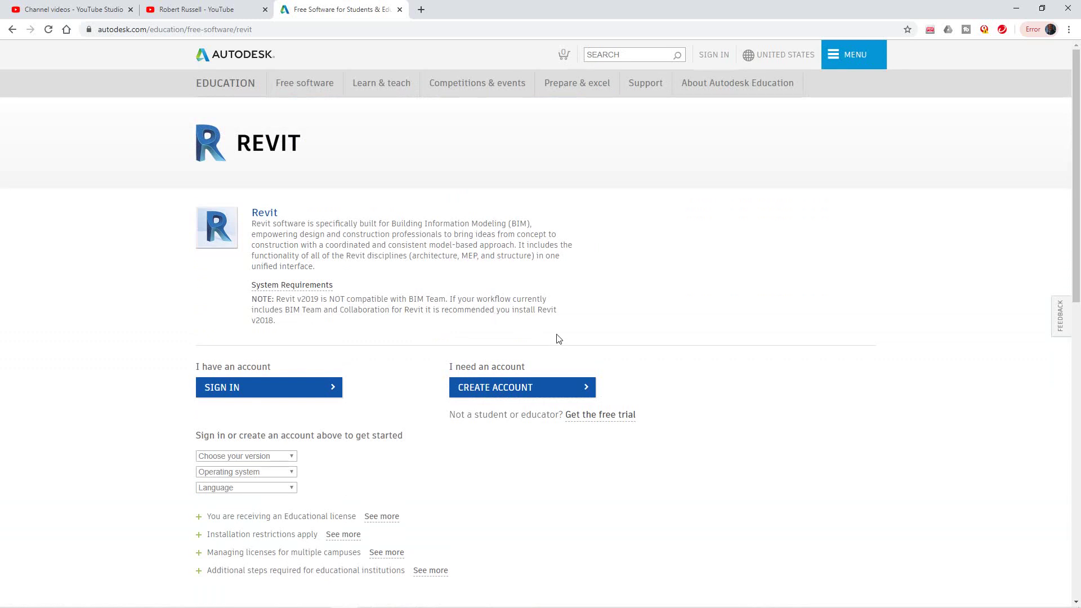
{"action": "scroll", "coordinate": [557, 337], "scroll_direction": "down", "scroll_amount": 3}
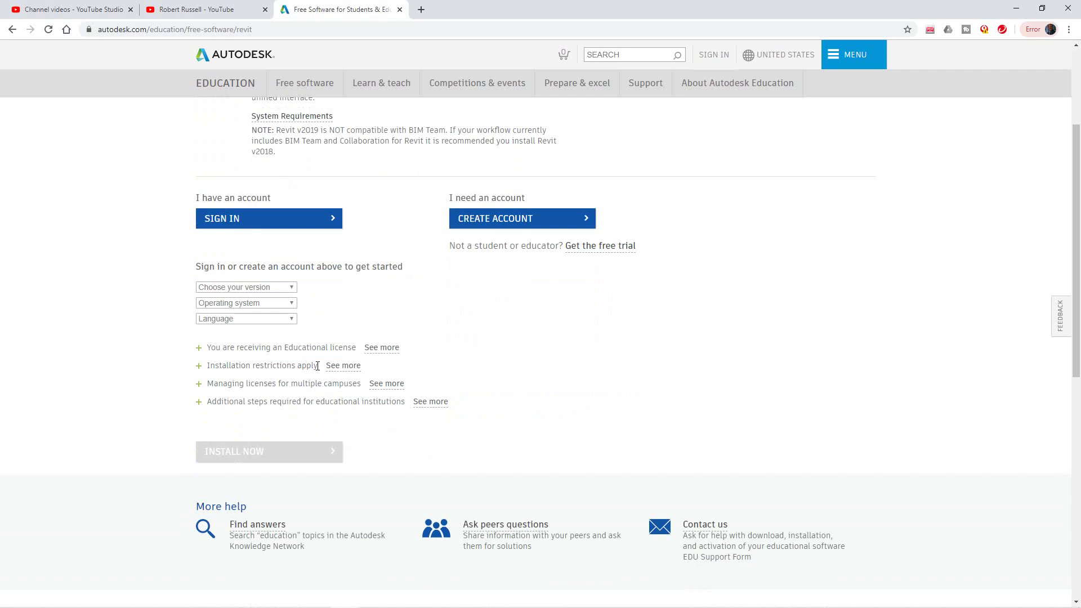
{"action": "scroll", "coordinate": [372, 380], "scroll_direction": "down", "scroll_amount": 2}
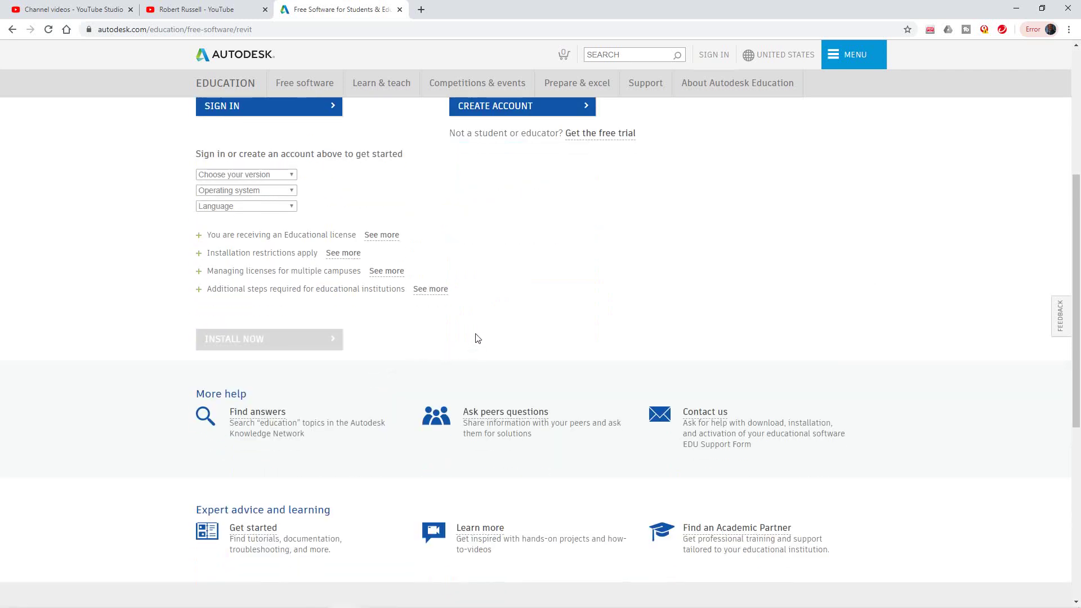
{"action": "scroll", "coordinate": [514, 316], "scroll_direction": "up", "scroll_amount": 5}
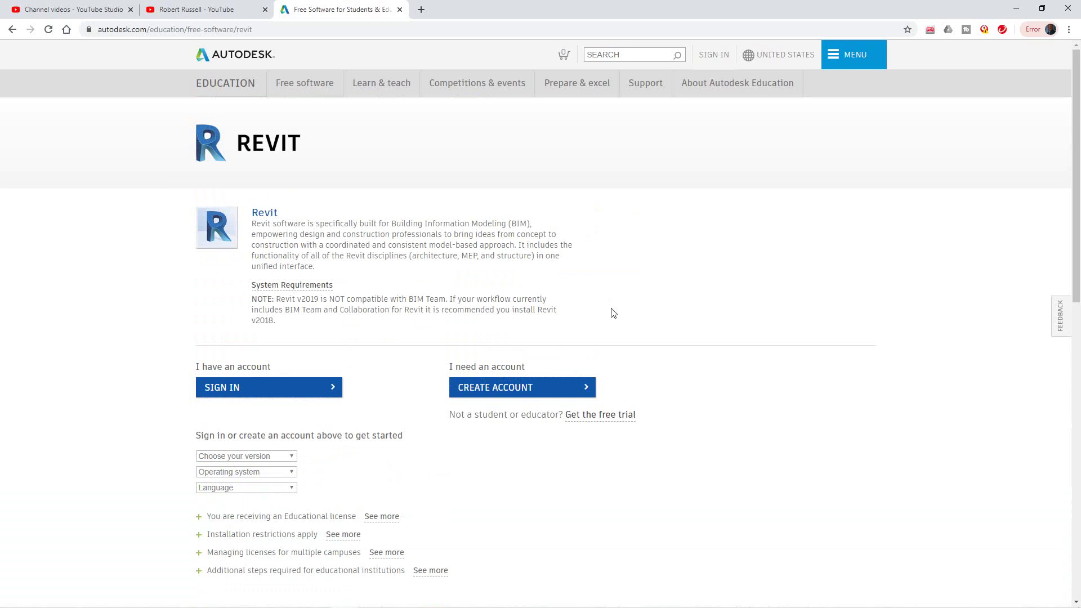
{"action": "left_click", "coordinate": [12, 30]}
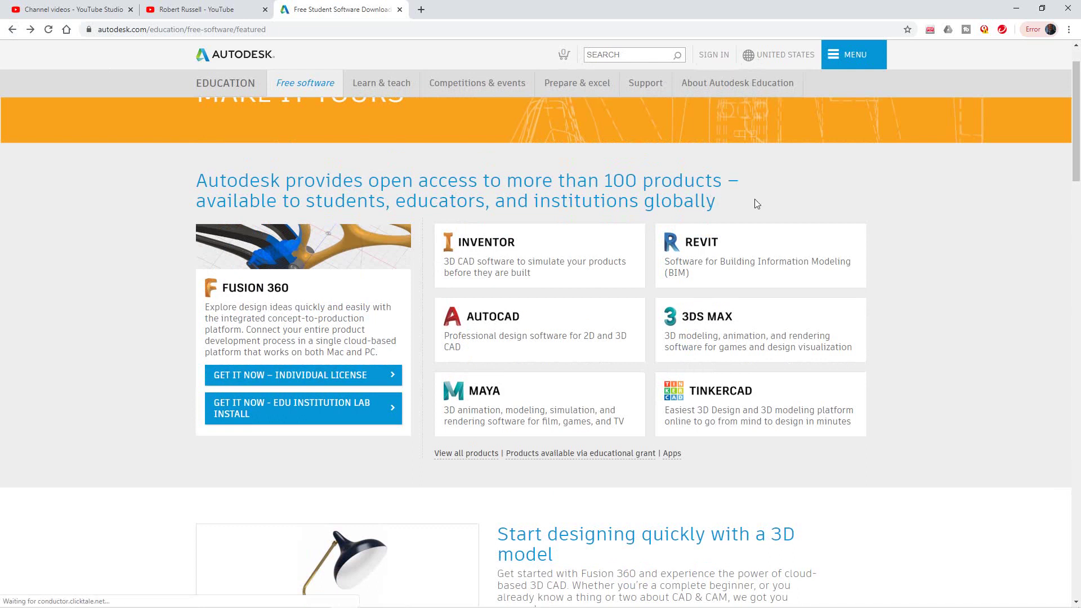
{"action": "scroll", "coordinate": [902, 243], "scroll_direction": "up", "scroll_amount": 1}
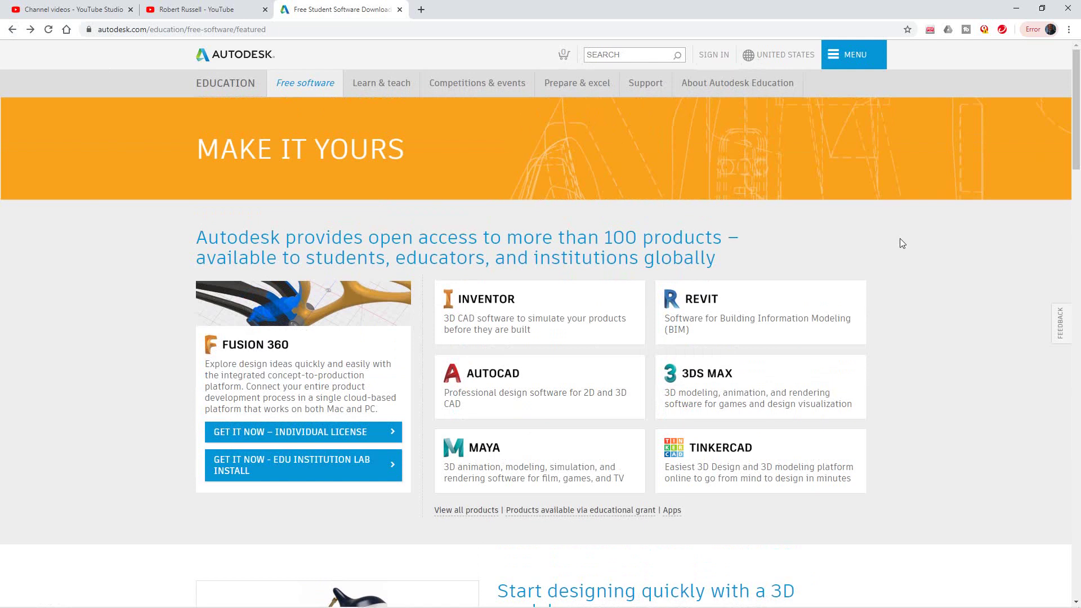
{"action": "left_click", "coordinate": [724, 330]}
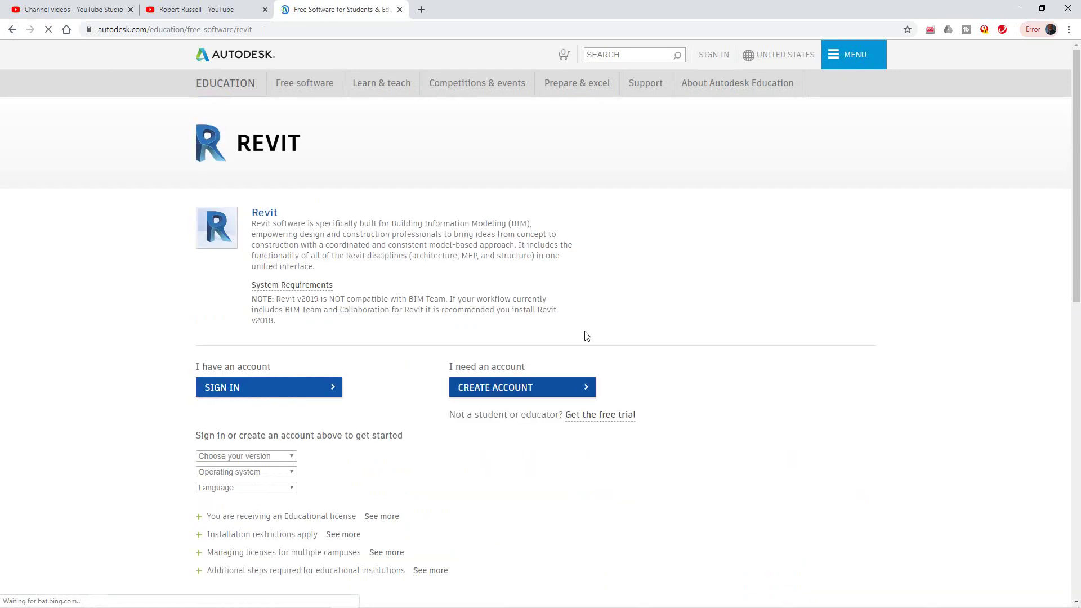
{"action": "left_click", "coordinate": [587, 390]}
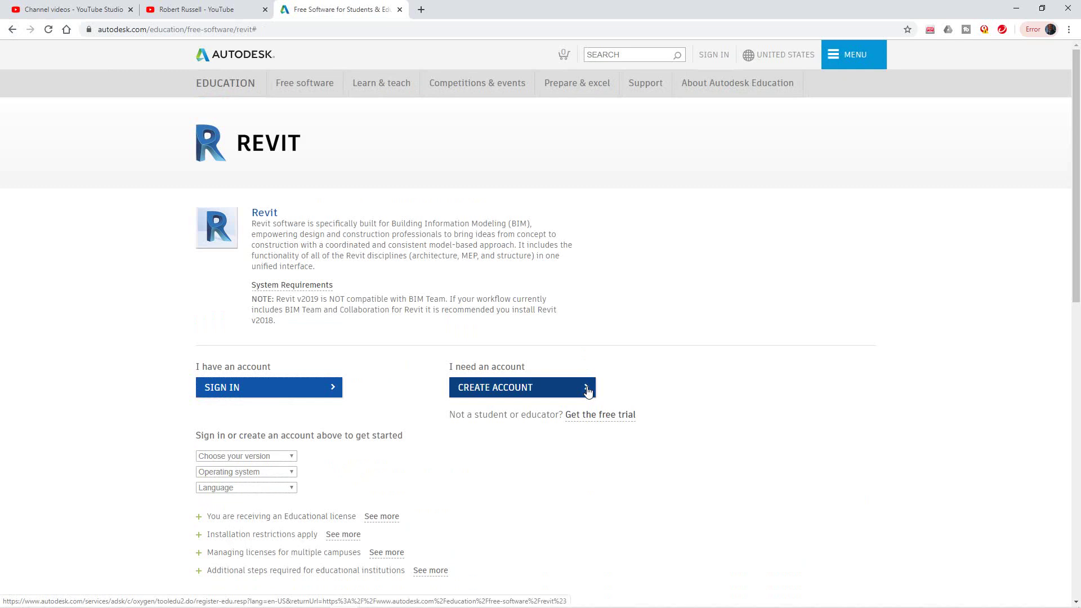
{"action": "scroll", "coordinate": [587, 389], "scroll_direction": "down", "scroll_amount": 3}
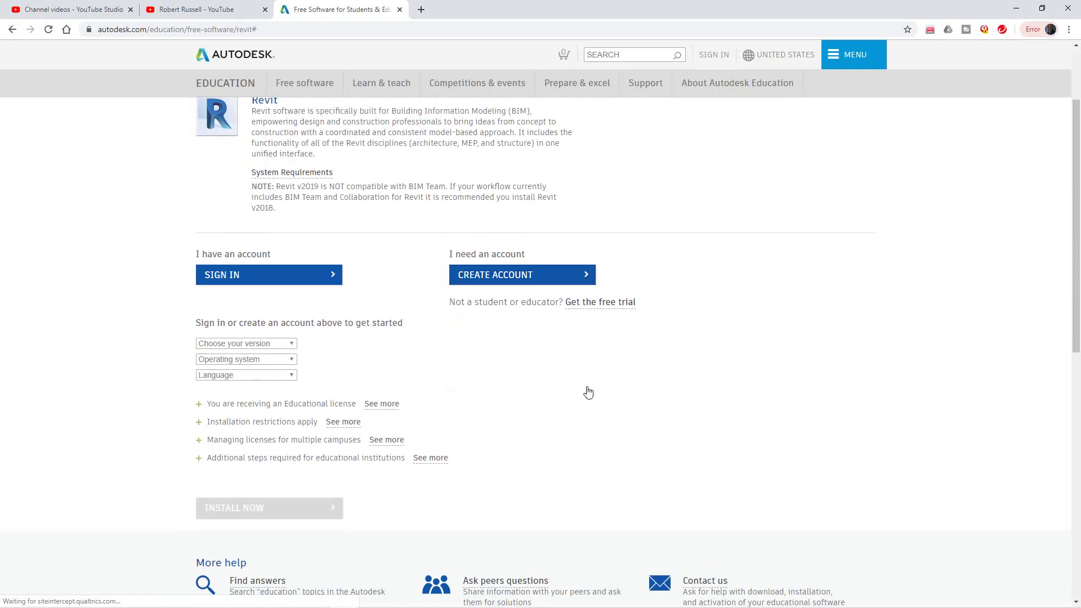
{"action": "scroll", "coordinate": [587, 390], "scroll_direction": "down", "scroll_amount": 4}
{"action": "scroll", "coordinate": [586, 360], "scroll_direction": "up", "scroll_amount": 5}
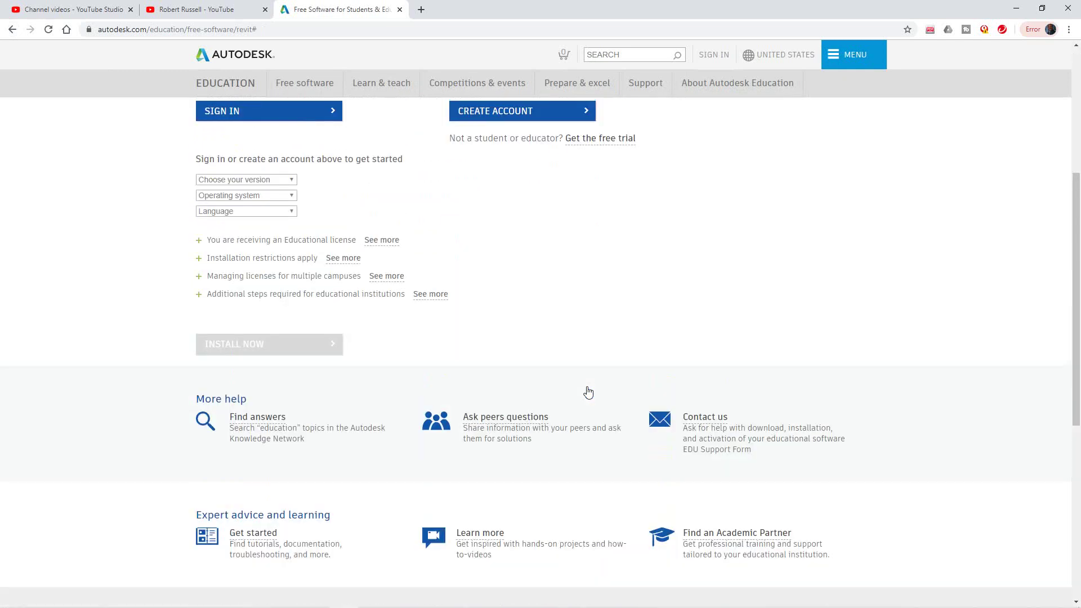
{"action": "scroll", "coordinate": [592, 387], "scroll_direction": "up", "scroll_amount": 1}
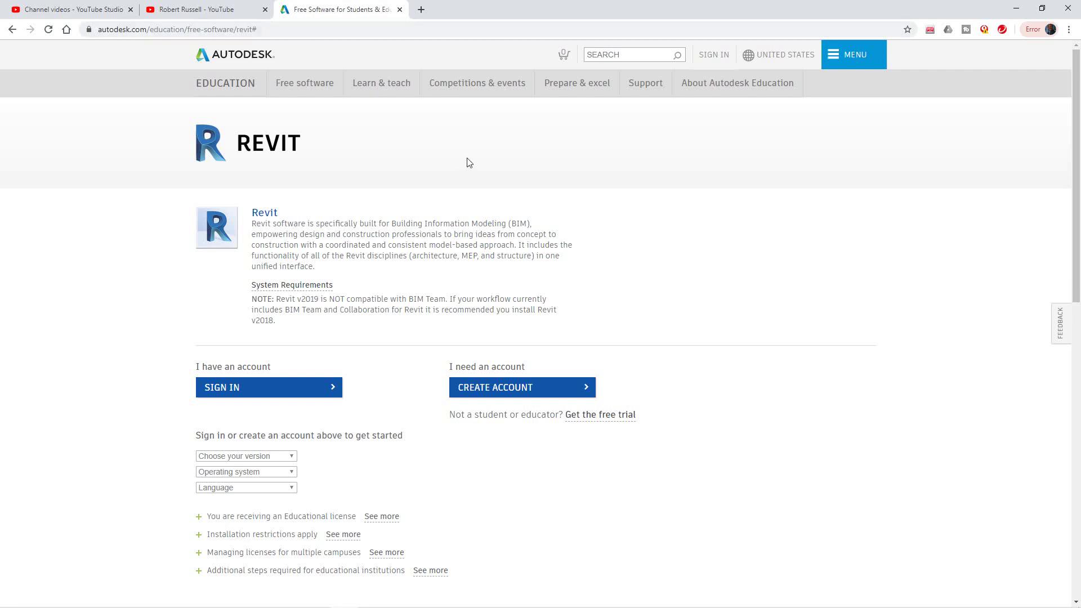
Step: Switch to the Free software tab and scroll through the featured product tiles
{"action": "left_click", "coordinate": [316, 85]}
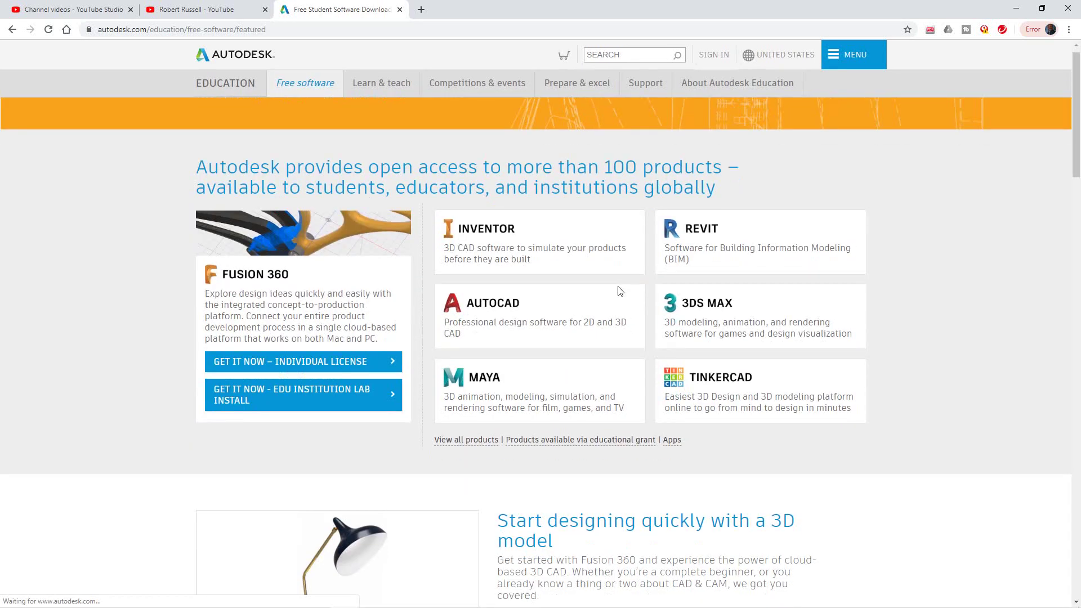
{"action": "scroll", "coordinate": [622, 289], "scroll_direction": "down", "scroll_amount": 2}
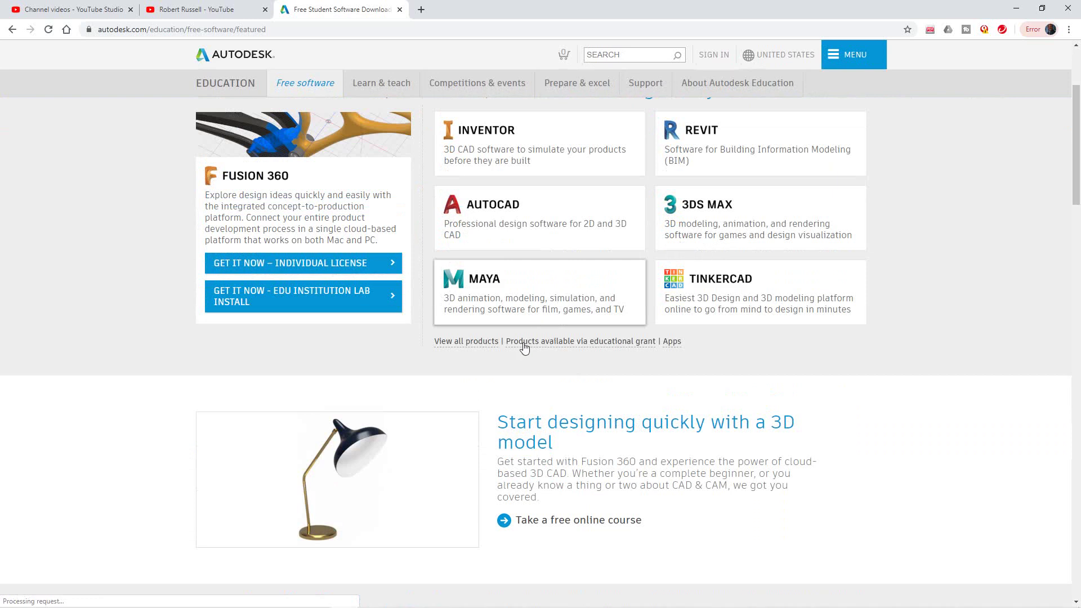
{"action": "scroll", "coordinate": [521, 345], "scroll_direction": "down", "scroll_amount": 10}
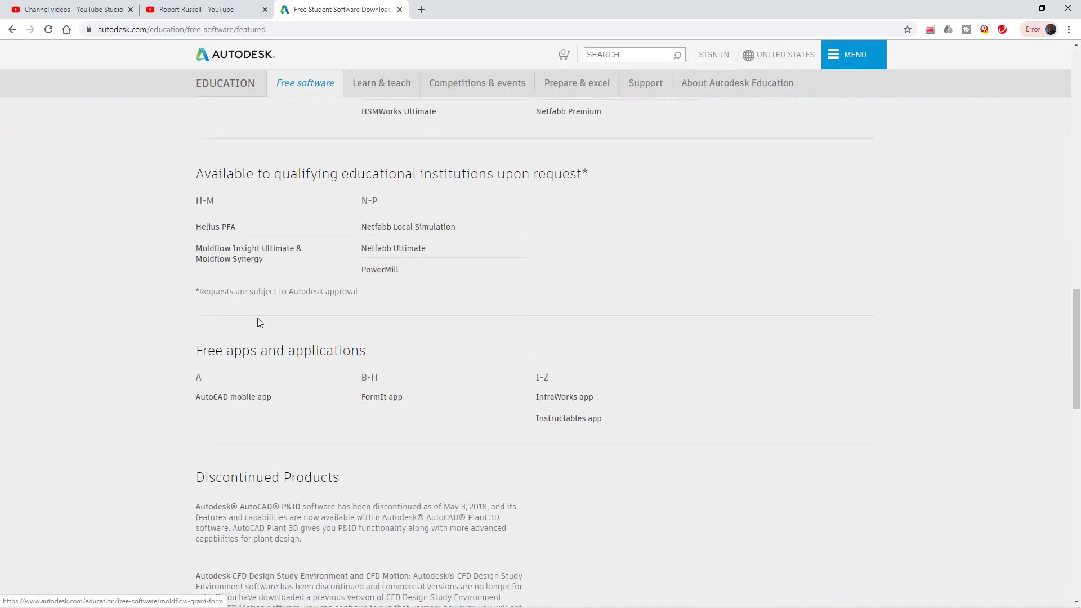
{"action": "scroll", "coordinate": [254, 331], "scroll_direction": "up", "scroll_amount": 1}
{"action": "scroll", "coordinate": [254, 333], "scroll_direction": "down", "scroll_amount": 2}
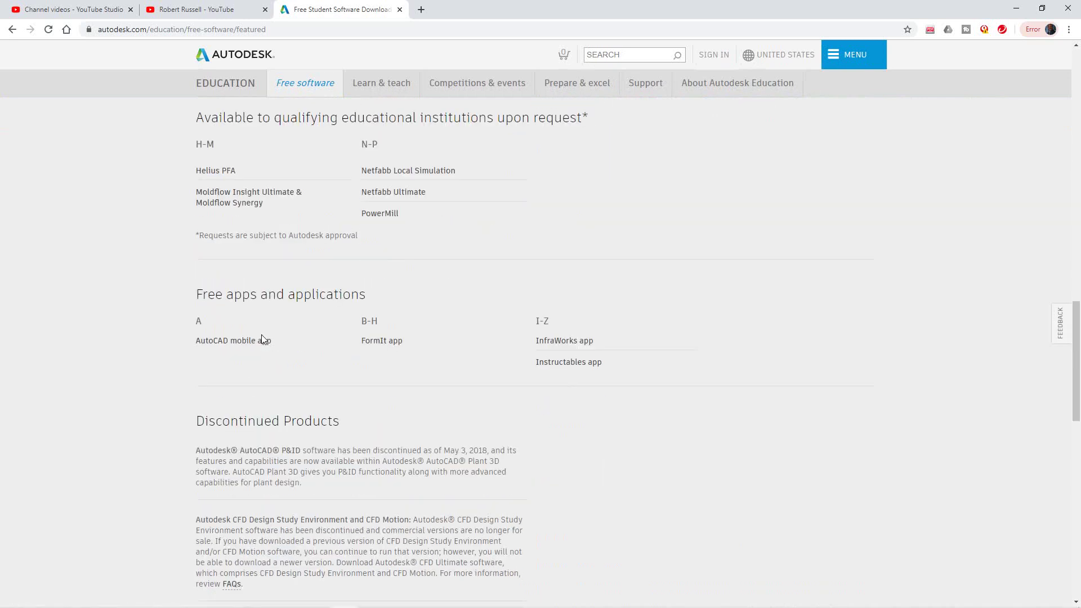
{"action": "scroll", "coordinate": [261, 334], "scroll_direction": "up", "scroll_amount": 5}
{"action": "scroll", "coordinate": [340, 321], "scroll_direction": "up", "scroll_amount": 5}
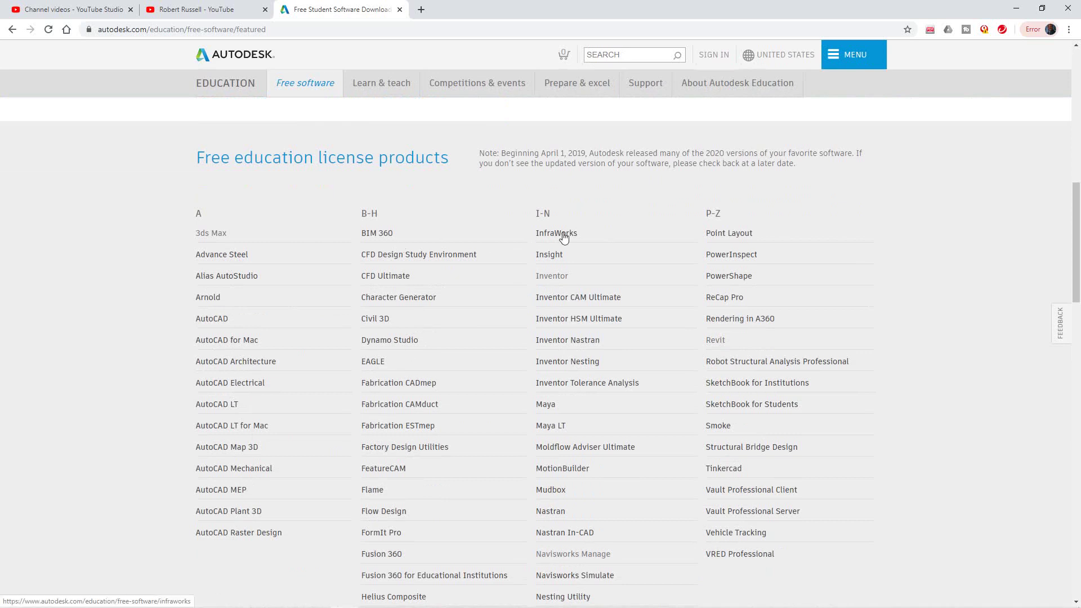
Step: Browse the A–Z free education license products list, then select a link near the page bottom
{"action": "scroll", "coordinate": [657, 272], "scroll_direction": "down", "scroll_amount": 1}
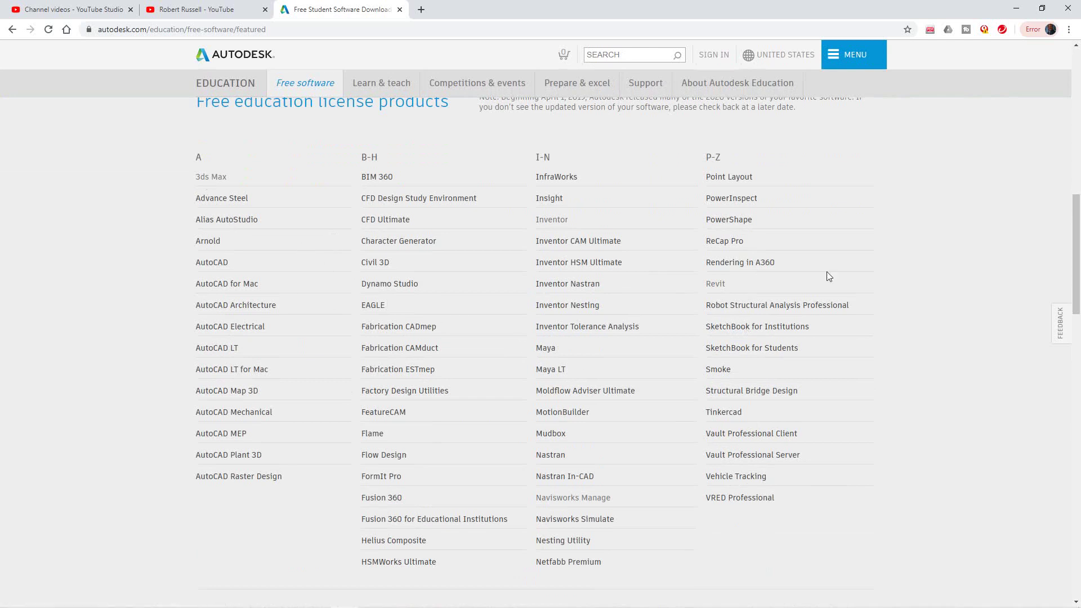
{"action": "scroll", "coordinate": [576, 379], "scroll_direction": "down", "scroll_amount": 2}
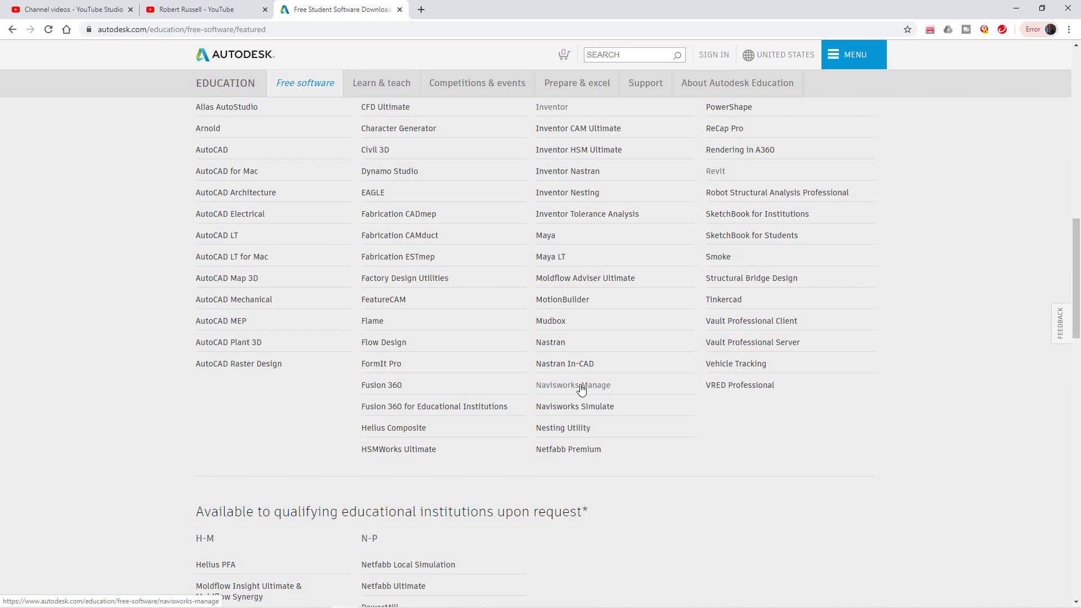
{"action": "scroll", "coordinate": [734, 259], "scroll_direction": "up", "scroll_amount": 6}
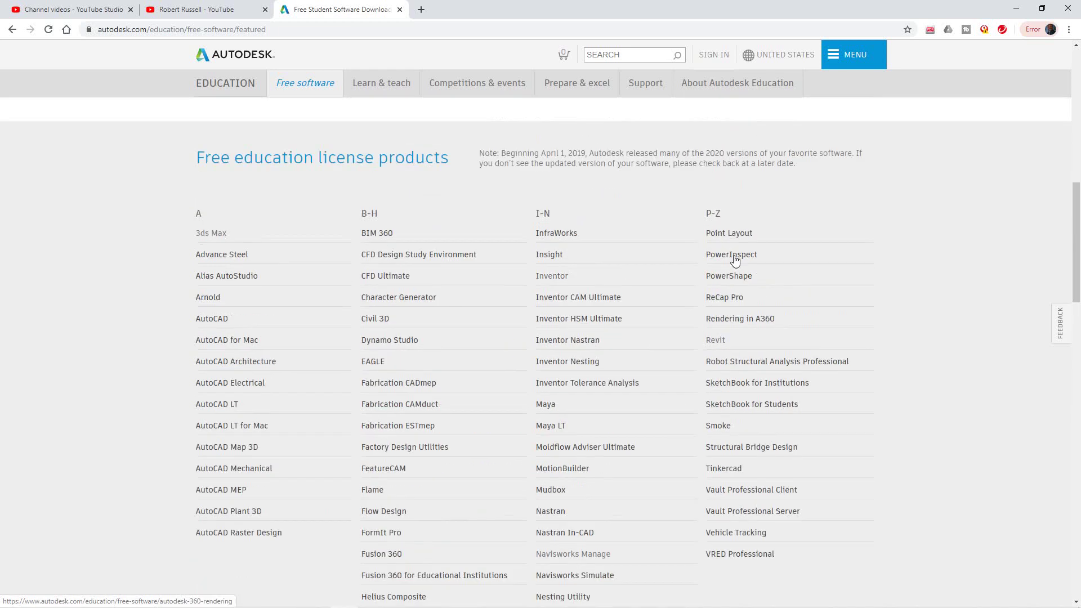
{"action": "scroll", "coordinate": [735, 258], "scroll_direction": "up", "scroll_amount": 8}
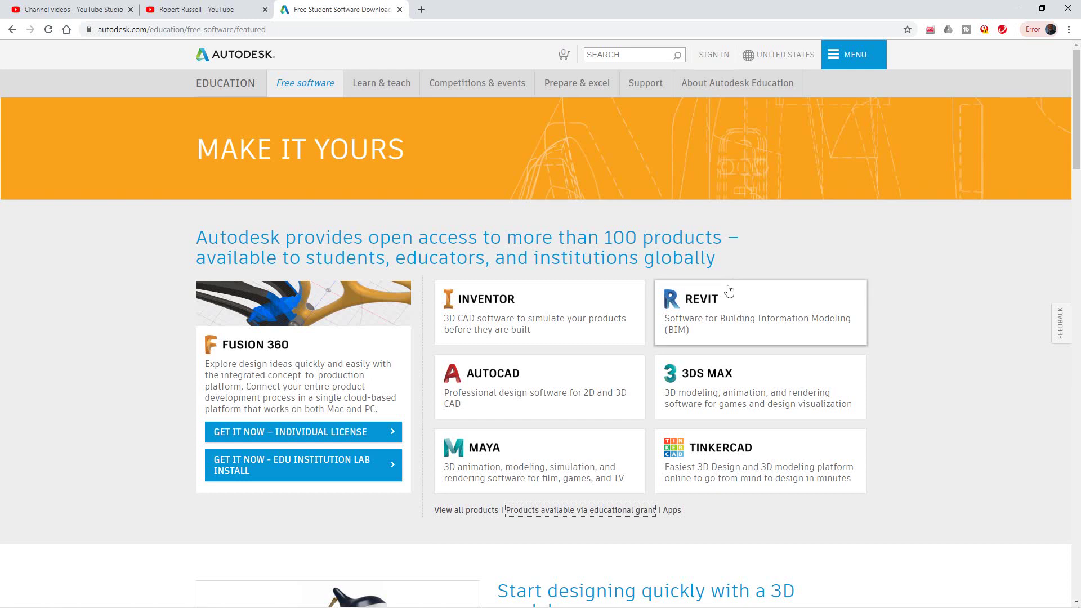
{"action": "scroll", "coordinate": [729, 290], "scroll_direction": "down", "scroll_amount": 5}
{"action": "mouse_move", "coordinate": [677, 602]}
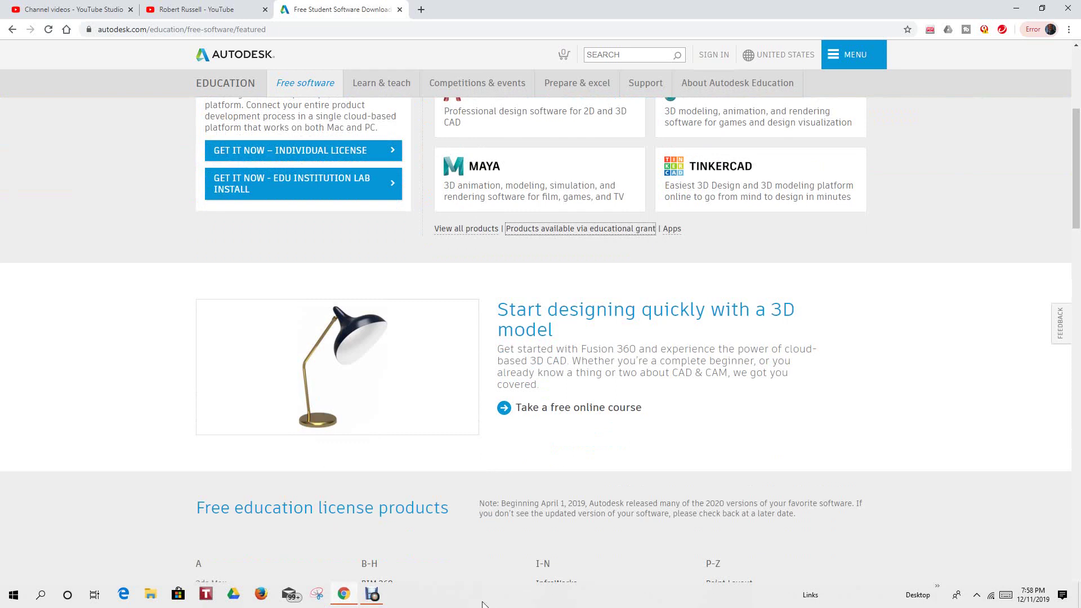
{"action": "left_click", "coordinate": [375, 596]}
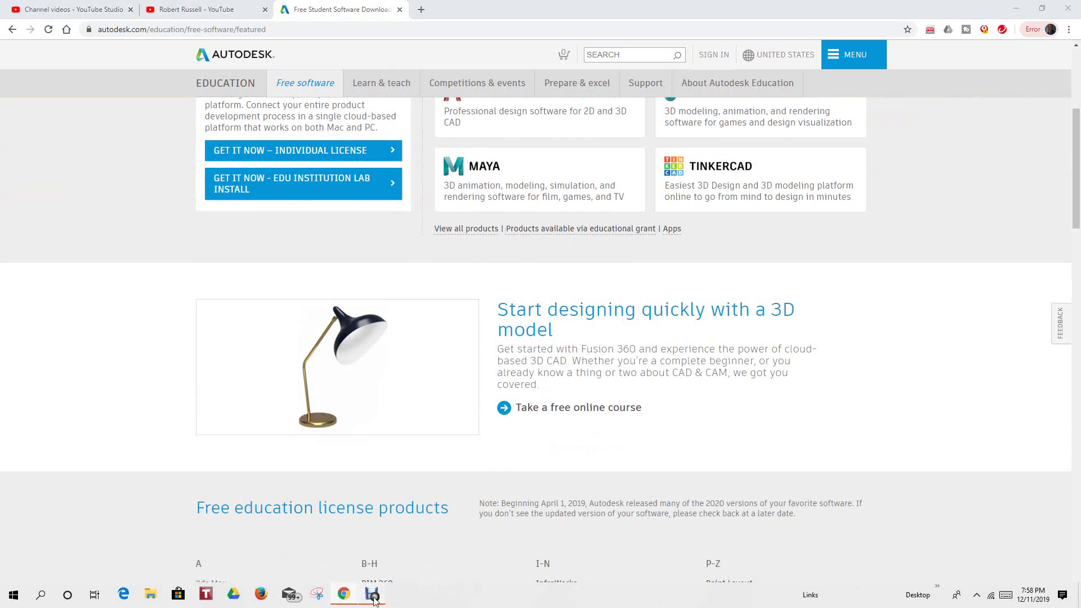